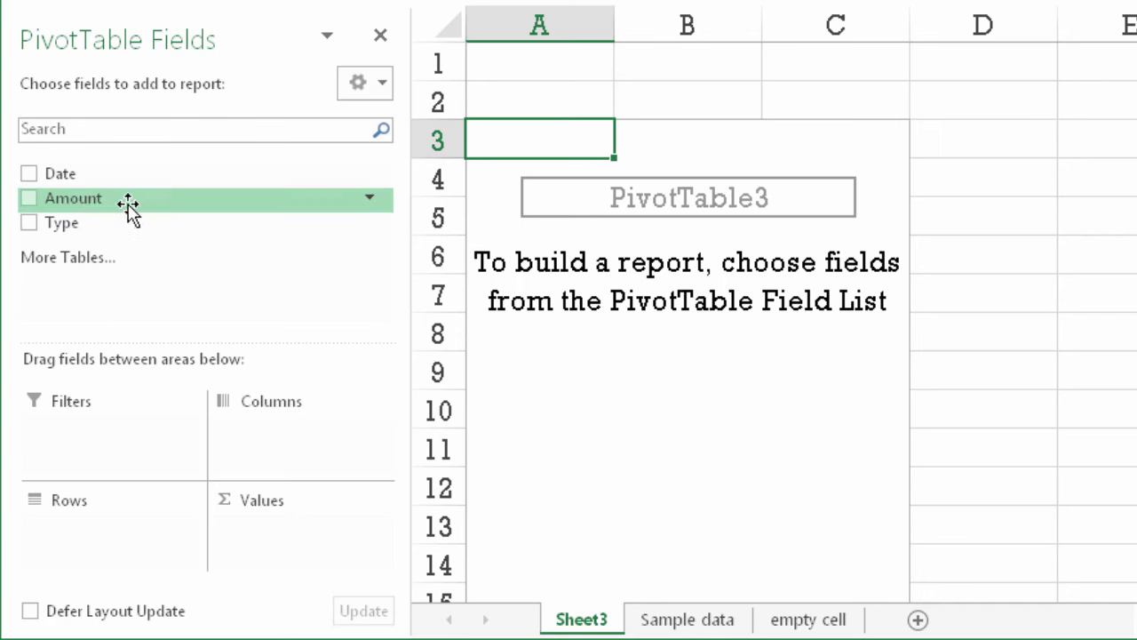
Sum Amount by Date in the pivot, then ungroup the 2015 year into individual dates
drag(127, 203, 296, 547)
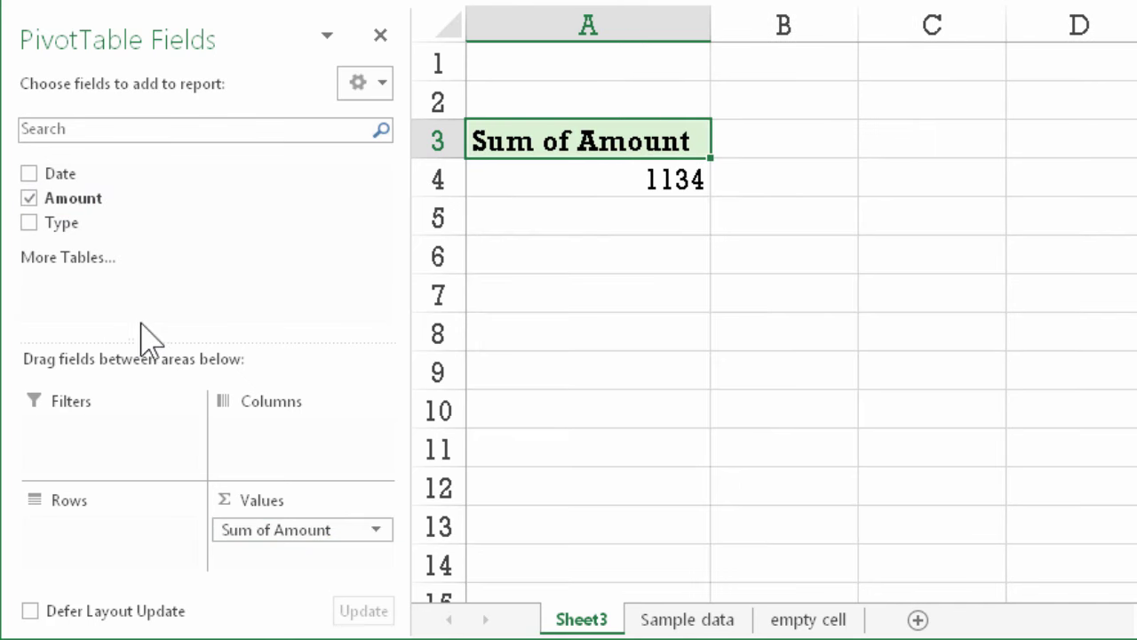
drag(76, 176, 149, 544)
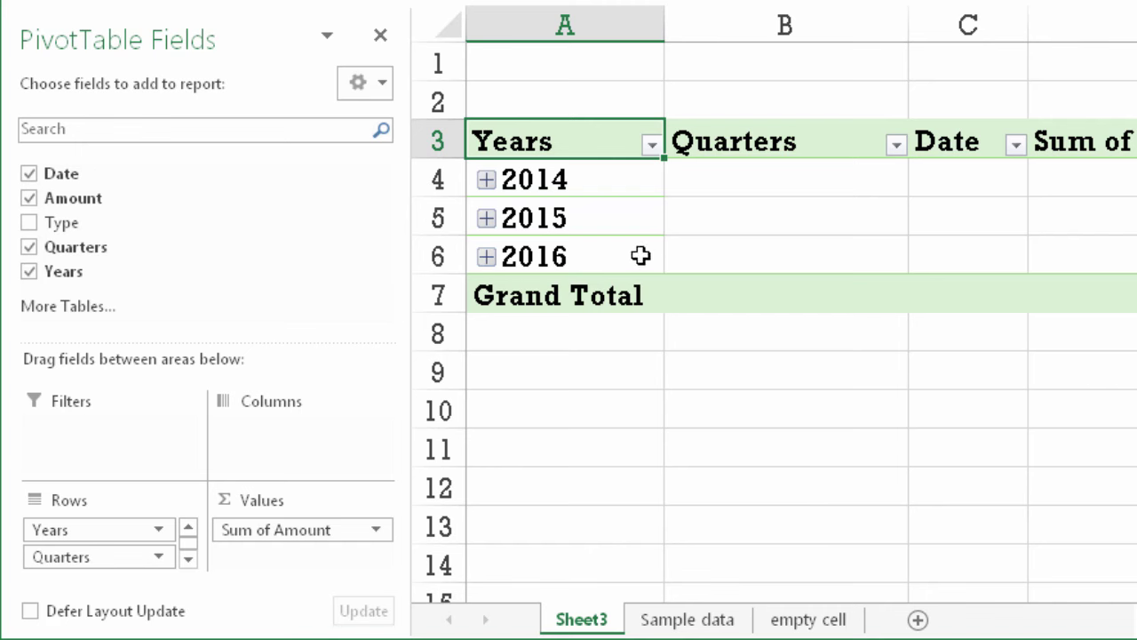
right_click(608, 218)
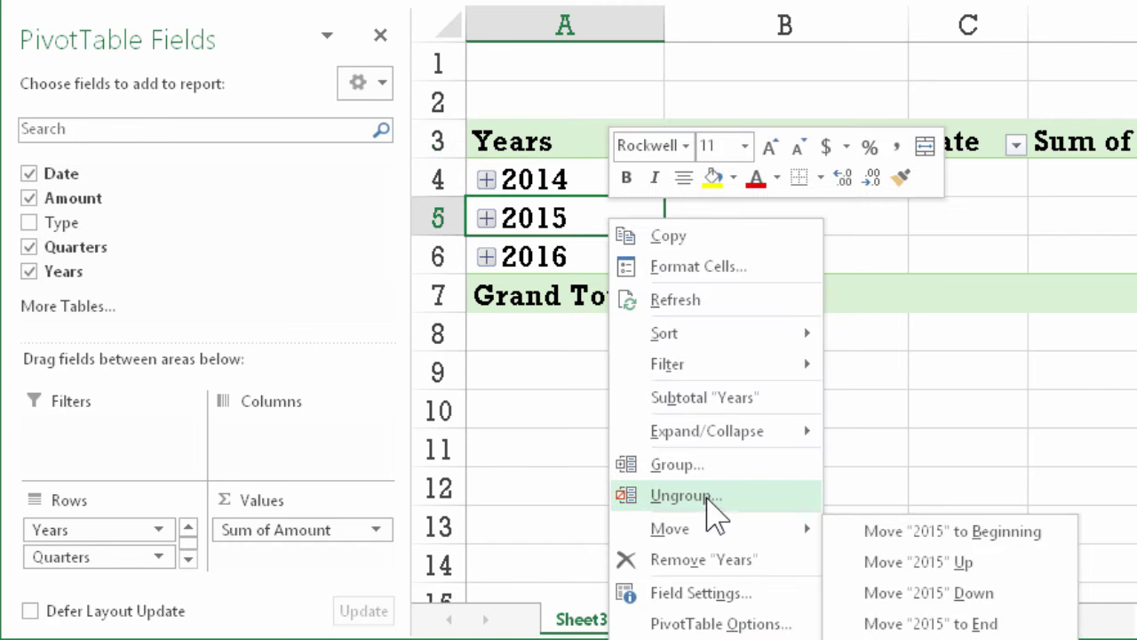
click(711, 497)
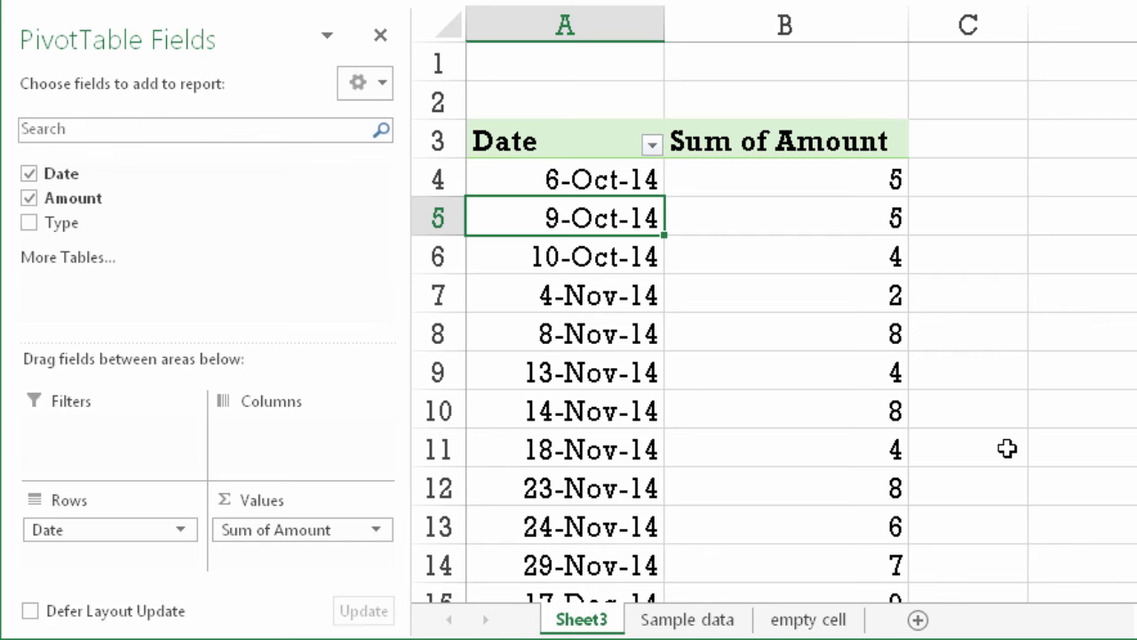
Group the pivot's date rows by Months, Quarters and Years
right_click(550, 192)
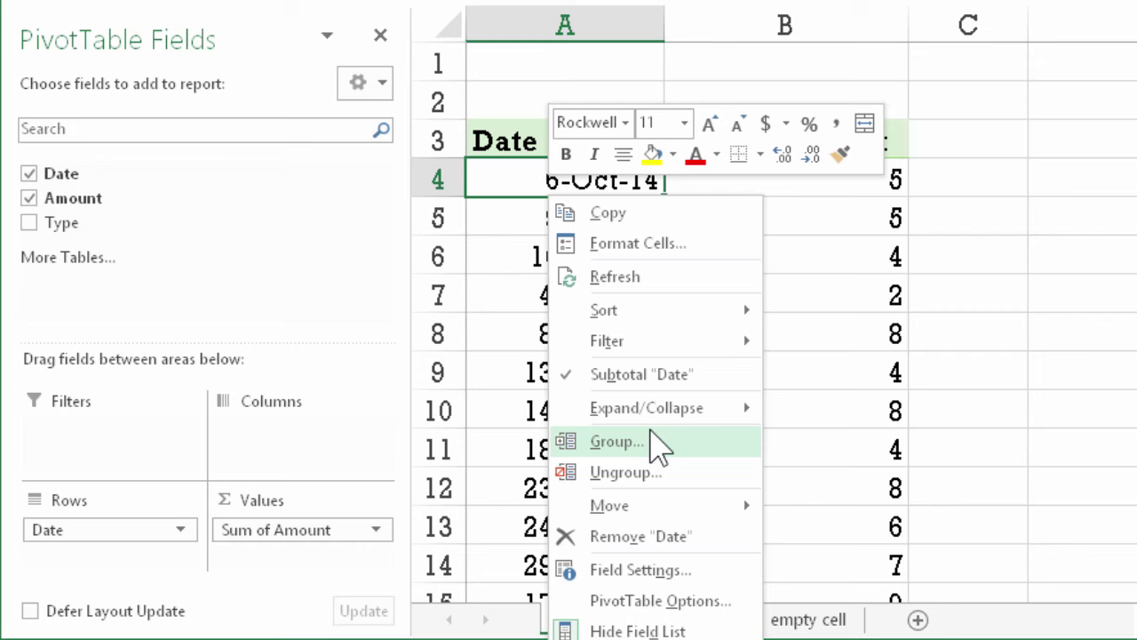
click(659, 447)
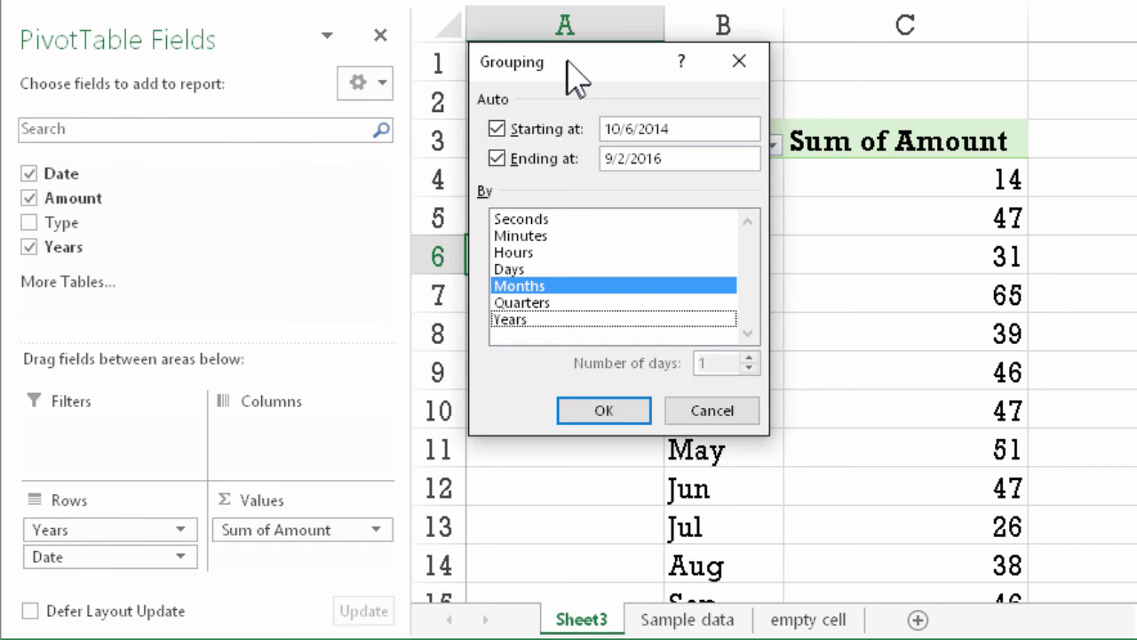
click(569, 302)
click(579, 320)
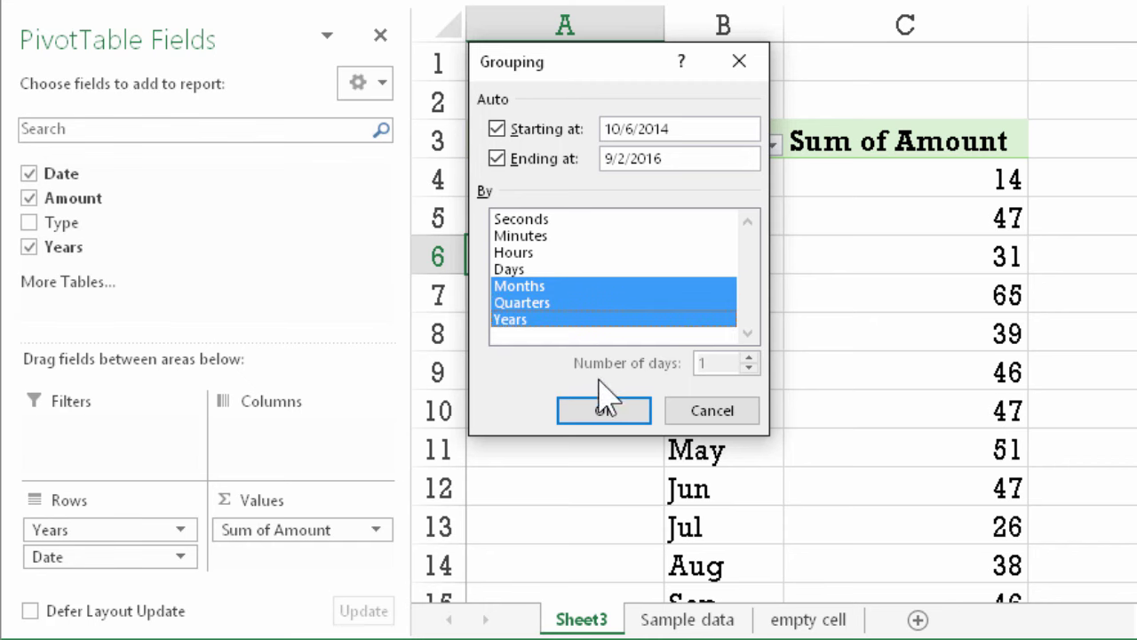
click(618, 414)
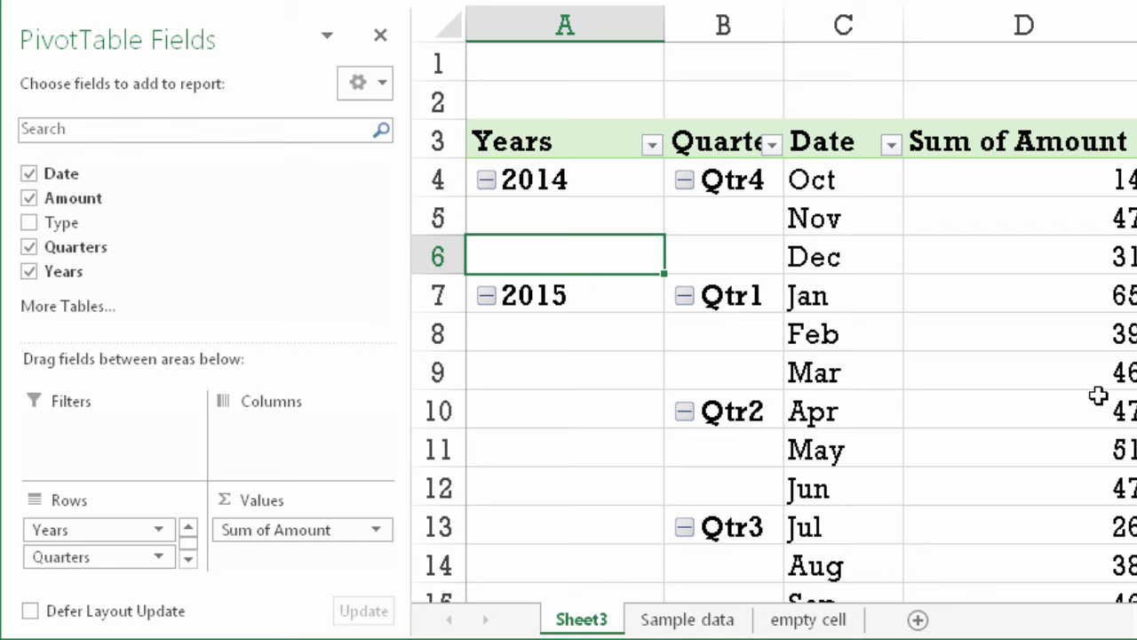
click(869, 291)
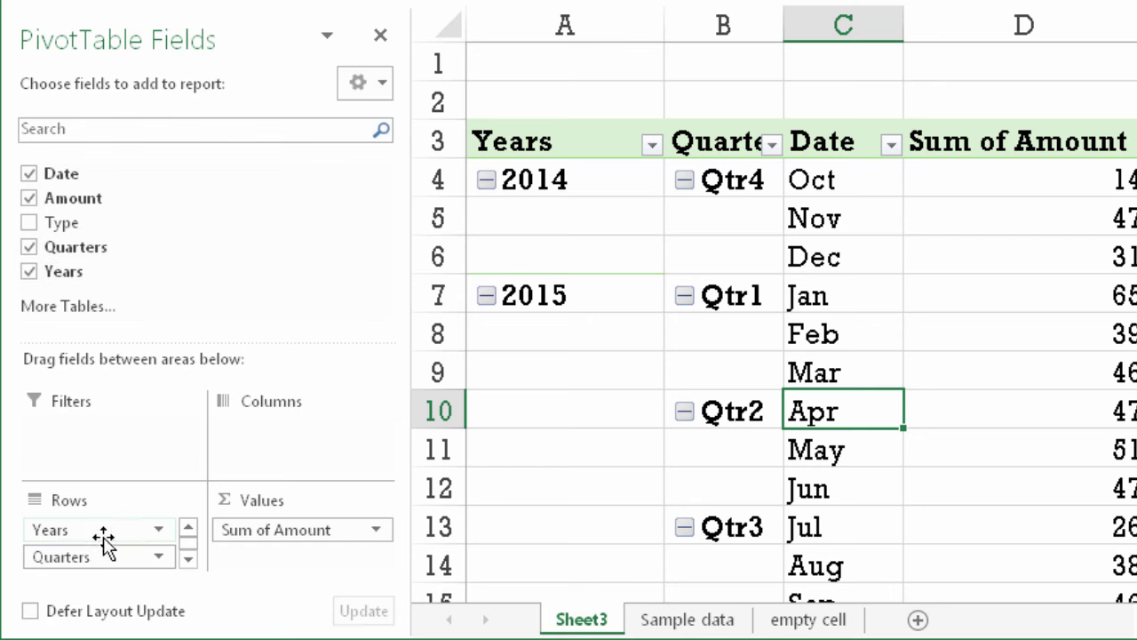
Remove Quarters and Years from the pivot so only Jan–Dec Amount totals remain
drag(115, 558, 156, 265)
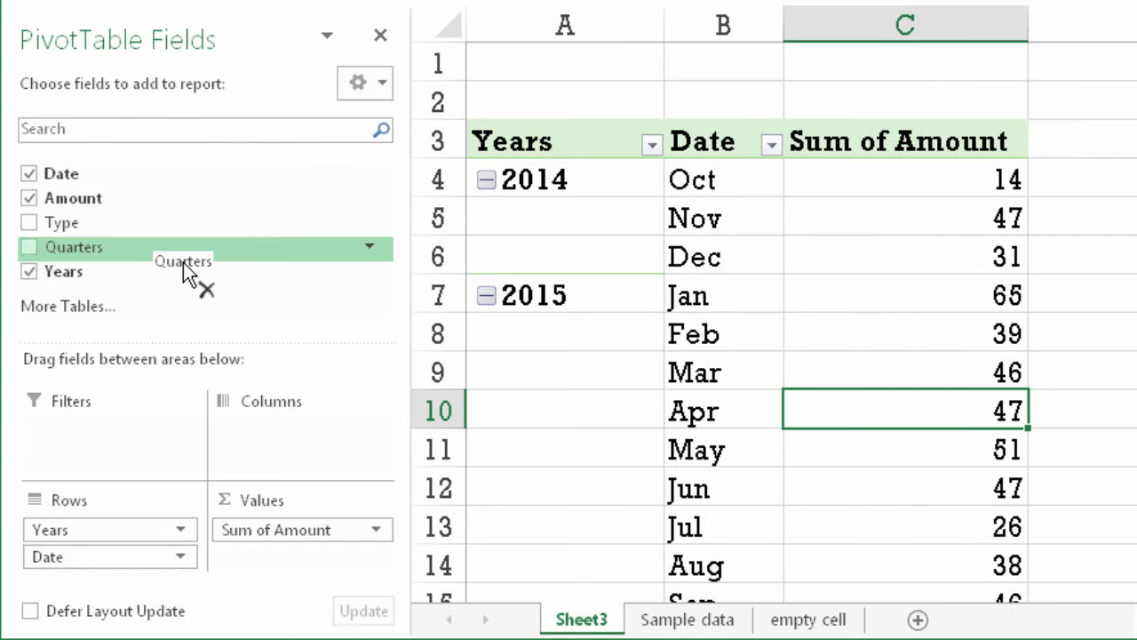
drag(101, 533, 304, 451)
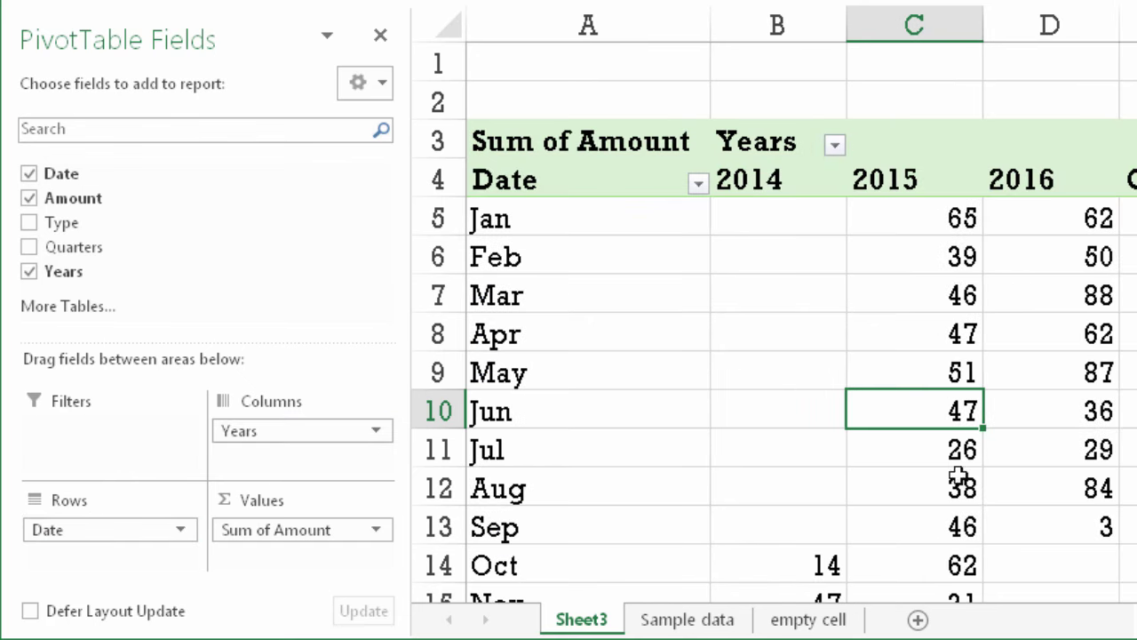
mouse_move(902, 374)
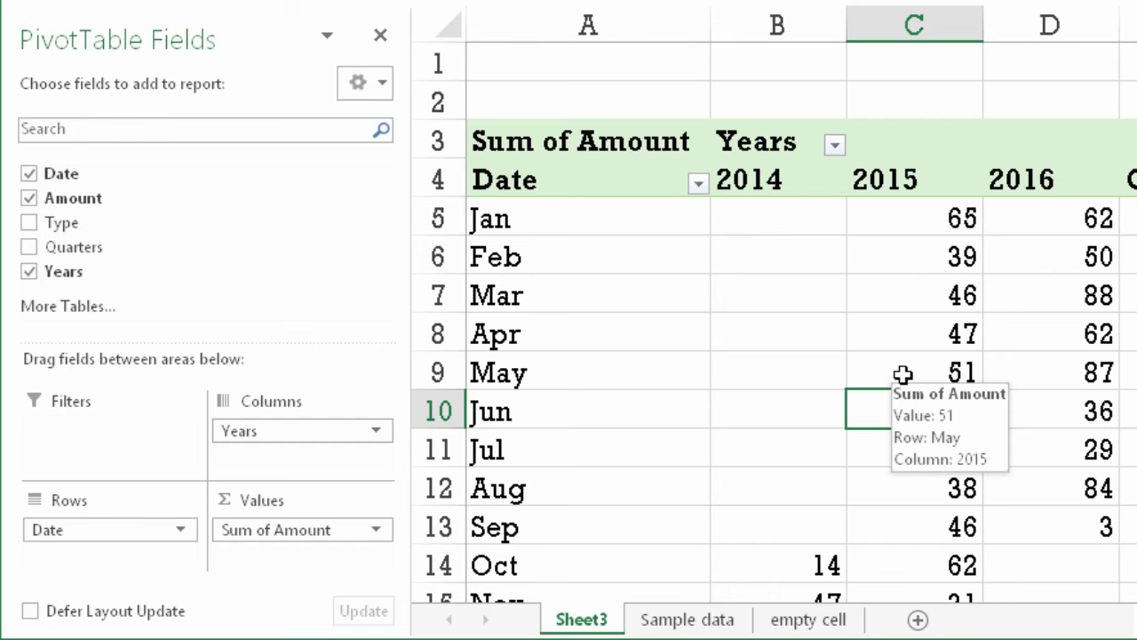
drag(297, 432, 159, 216)
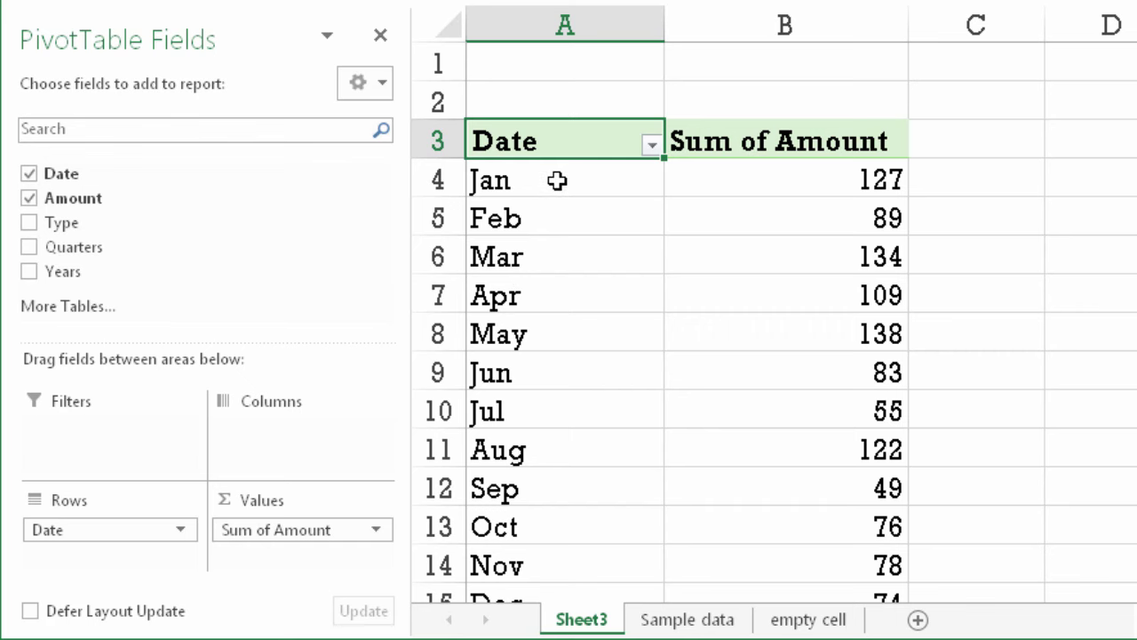
Regroup the pivot dates by Days only, with 7 days per group
drag(63, 282, 115, 567)
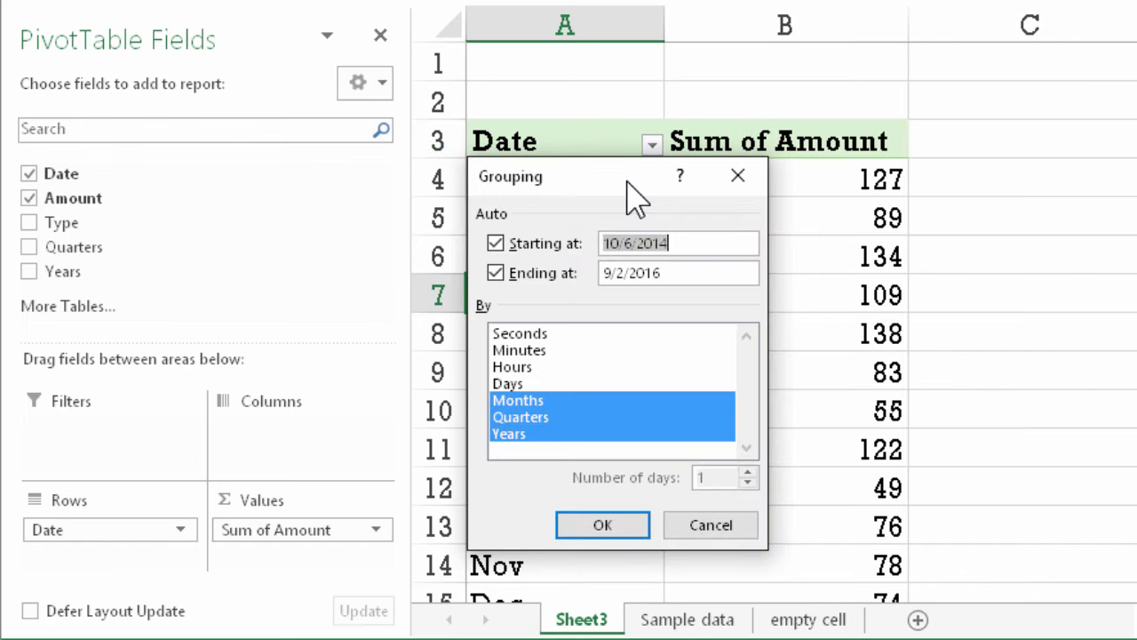
click(542, 401)
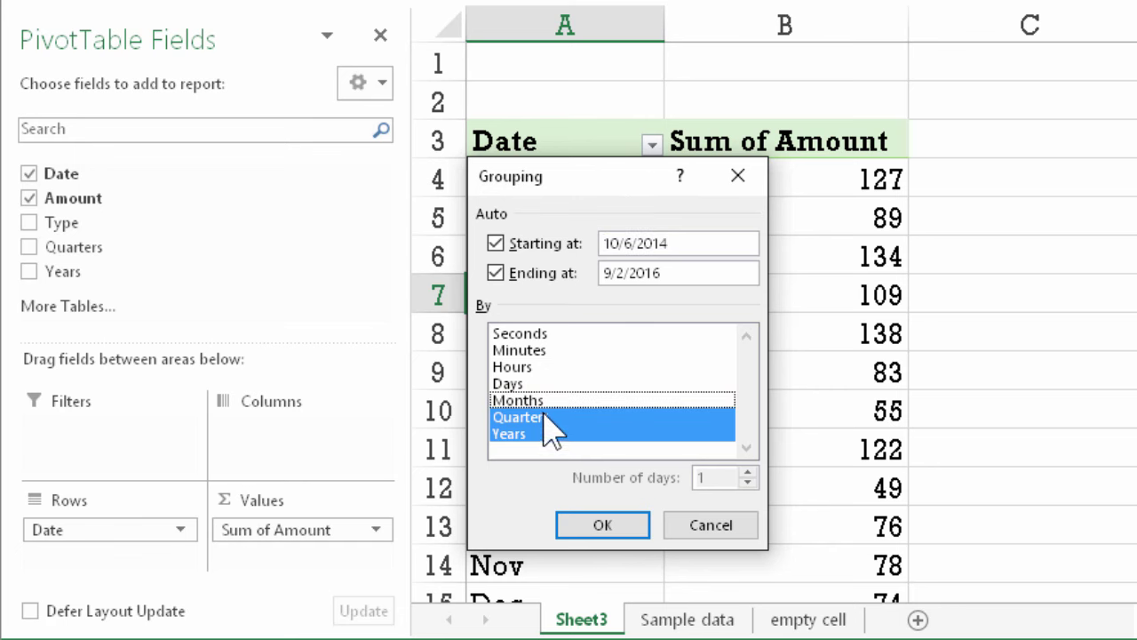
click(547, 418)
click(545, 435)
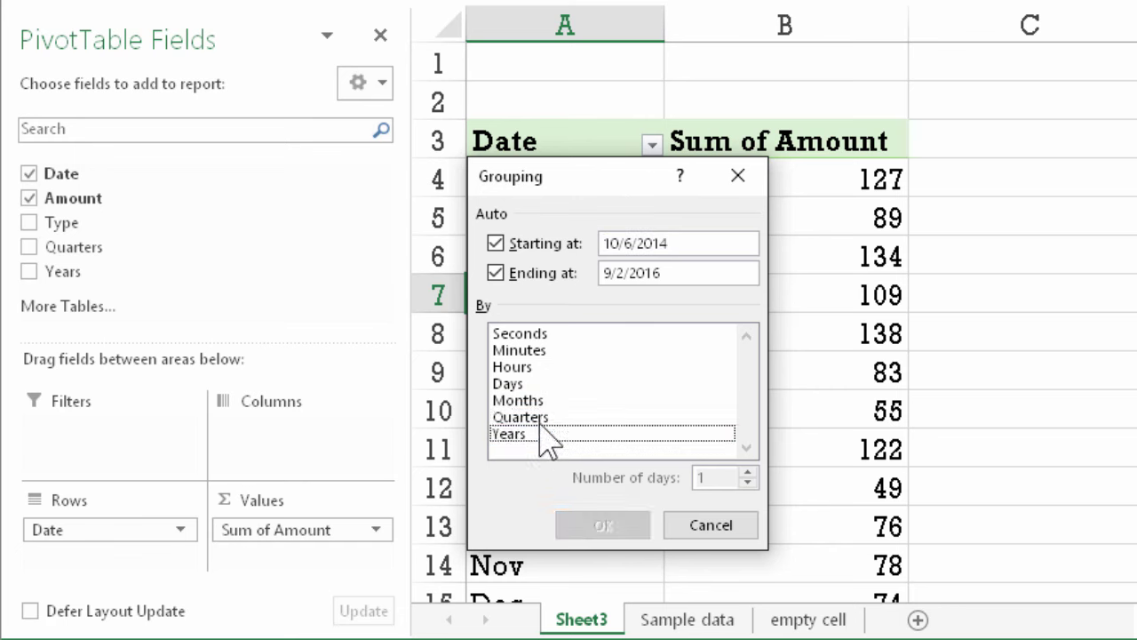
click(531, 384)
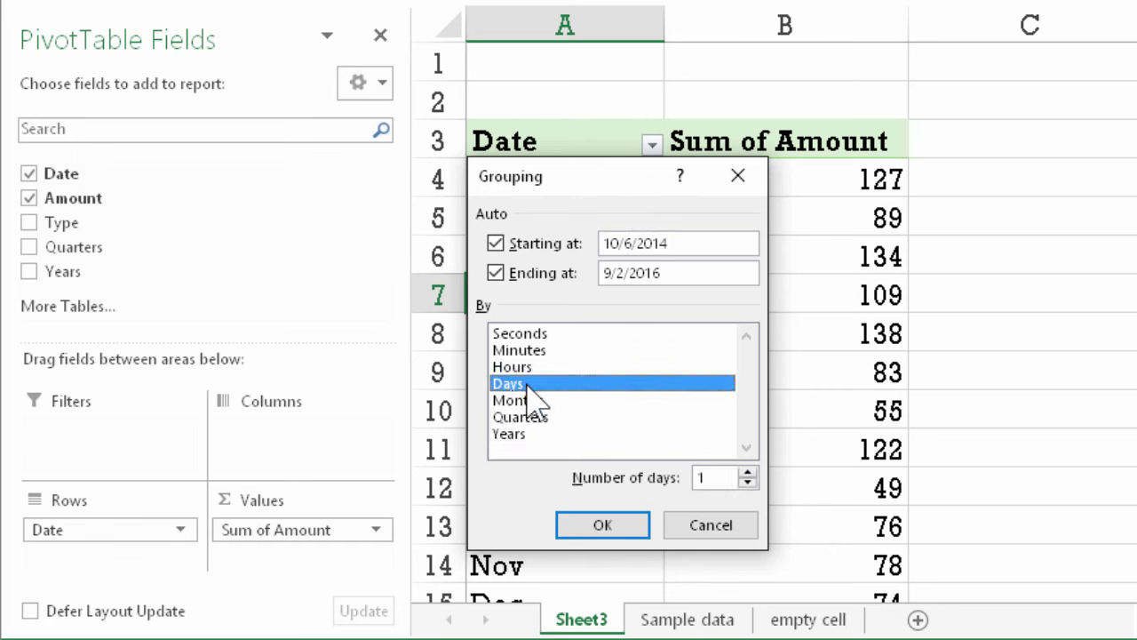
click(747, 473)
click(747, 473)
click(747, 472)
click(747, 472)
click(747, 473)
click(747, 473)
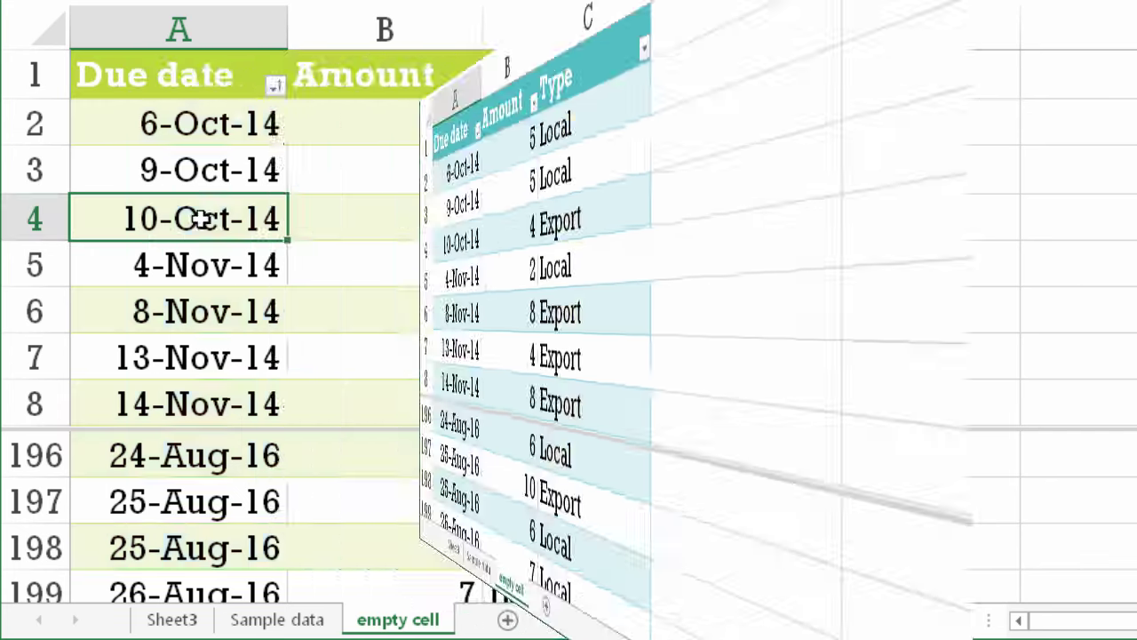
Delete the date in cell A4 and attempt to group the Due date pivot rows
key(Delete)
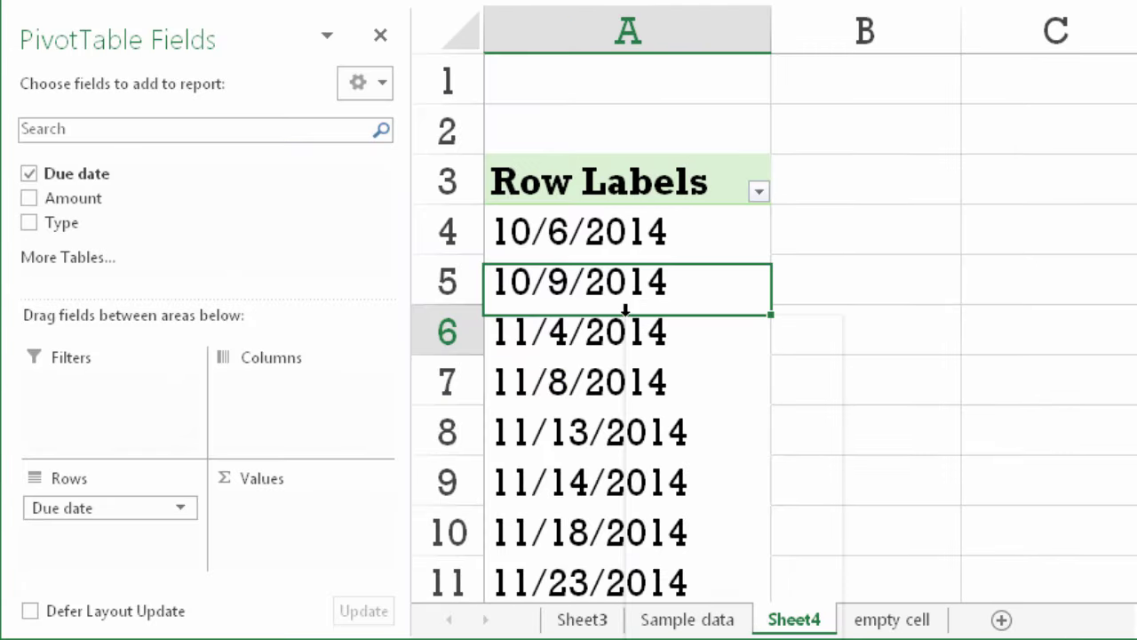
right_click(627, 318)
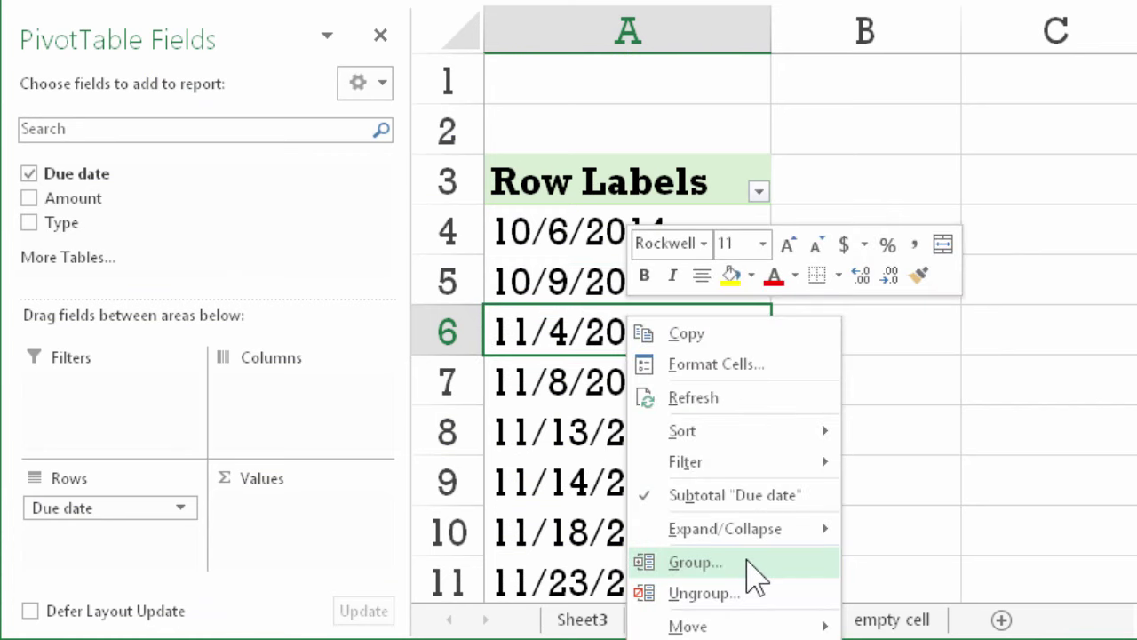
click(696, 563)
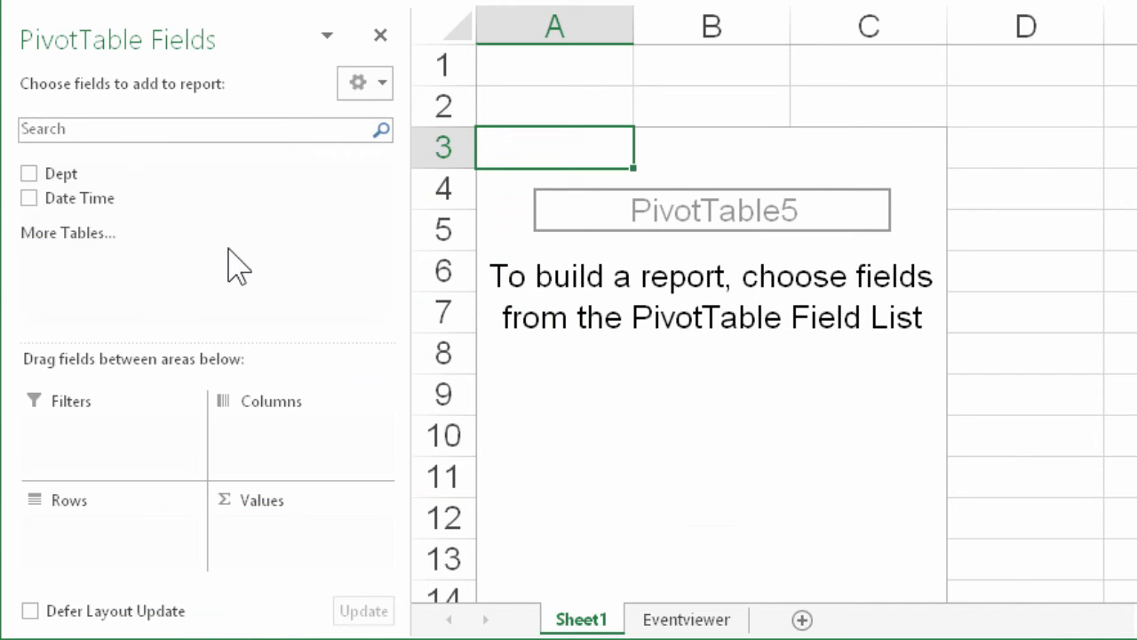
Put Count of Dept in Values and Date Time in Rows of PivotTable5
drag(61, 173, 253, 542)
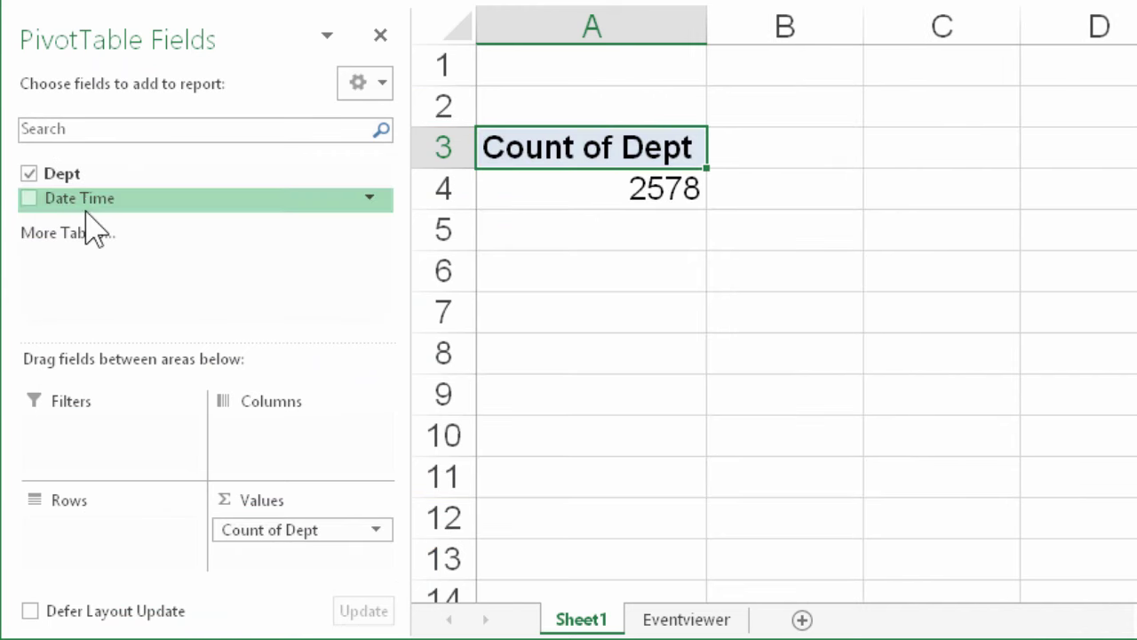
drag(88, 199, 87, 544)
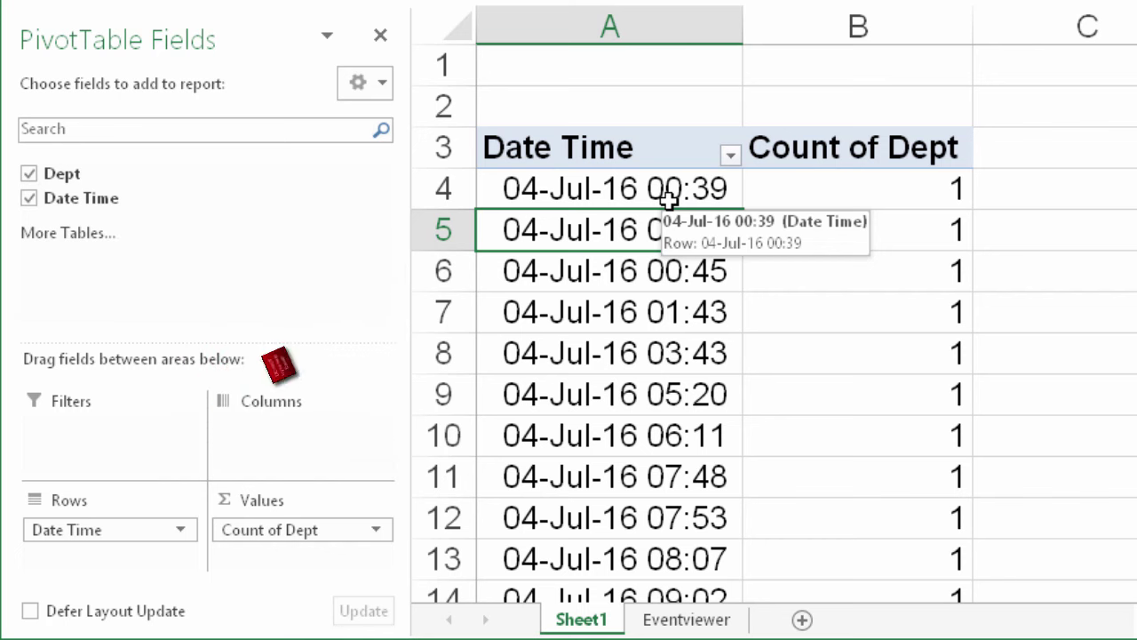
Group Date Time by Days instead of Months, giving per-date counts like 4-Jul 40
right_click(669, 200)
click(634, 381)
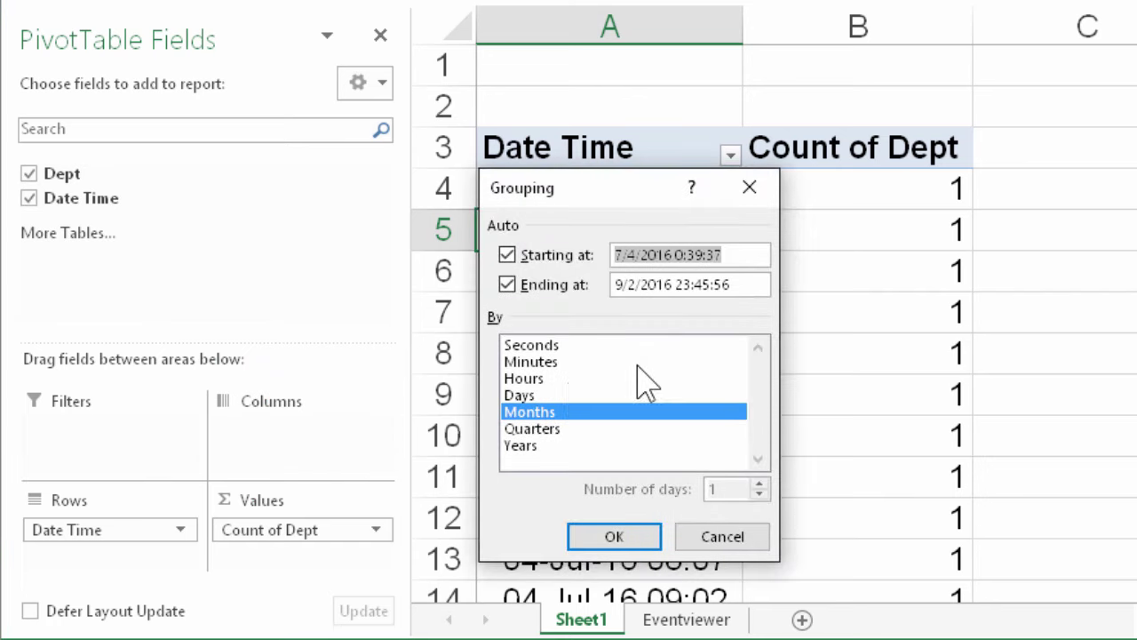
click(551, 395)
click(586, 414)
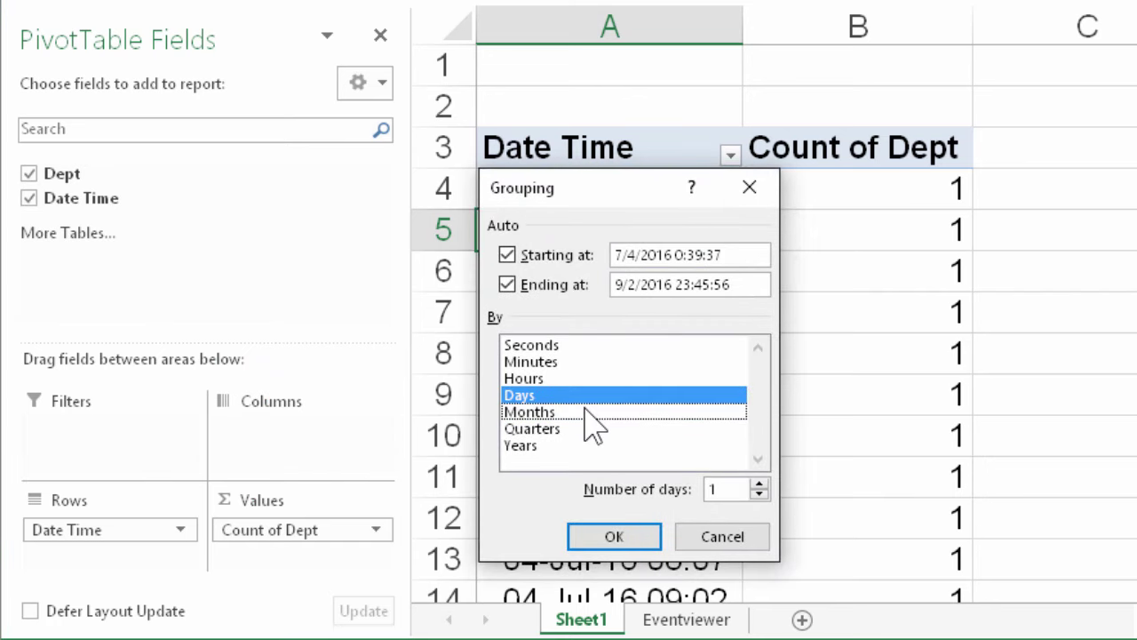
click(611, 533)
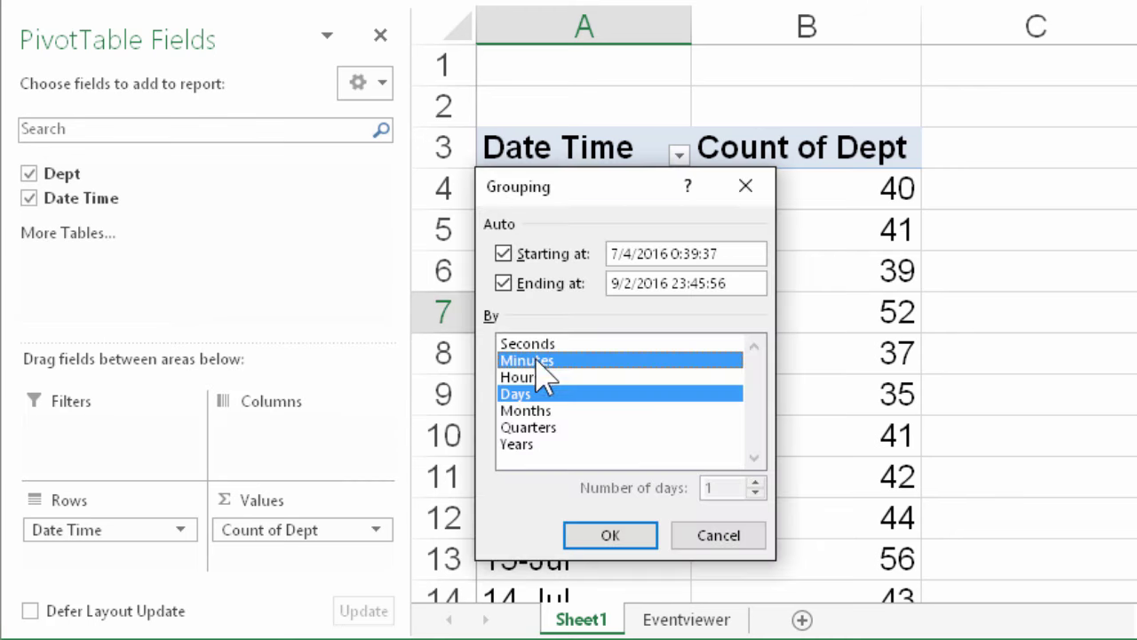
Regroup Date Time by Hours only, dropping Minutes and Days
click(535, 360)
click(528, 377)
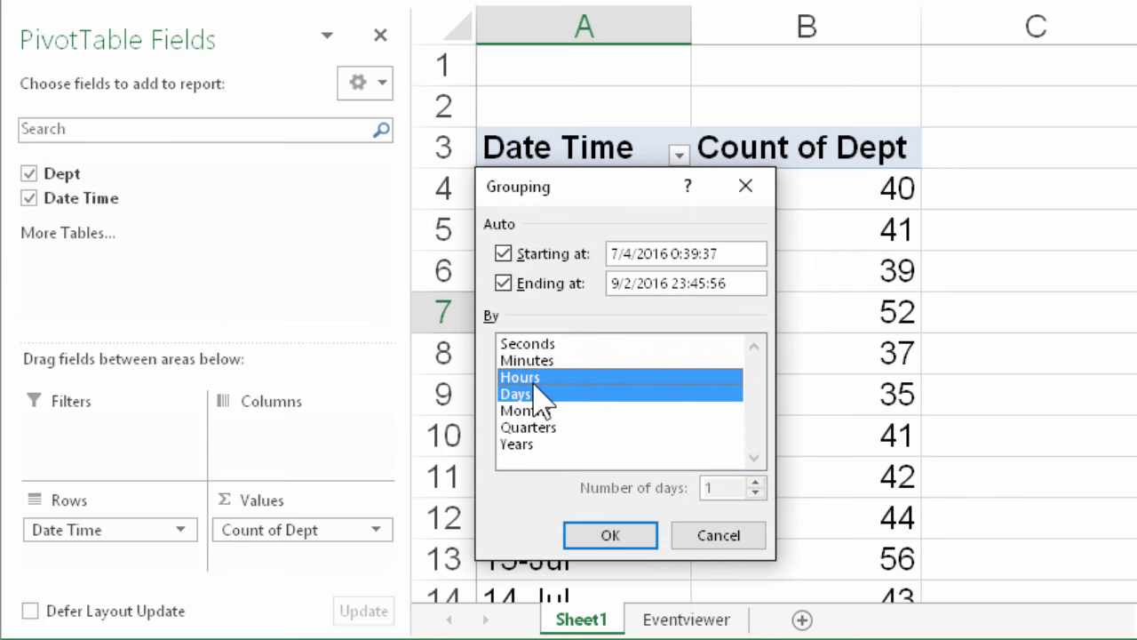
click(573, 395)
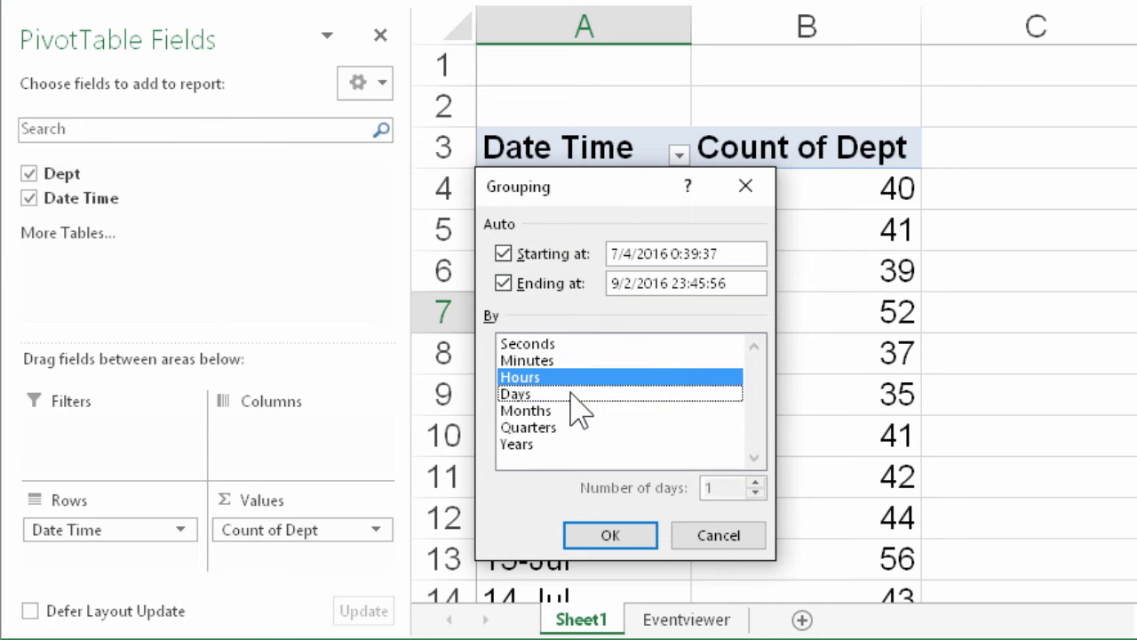
click(608, 536)
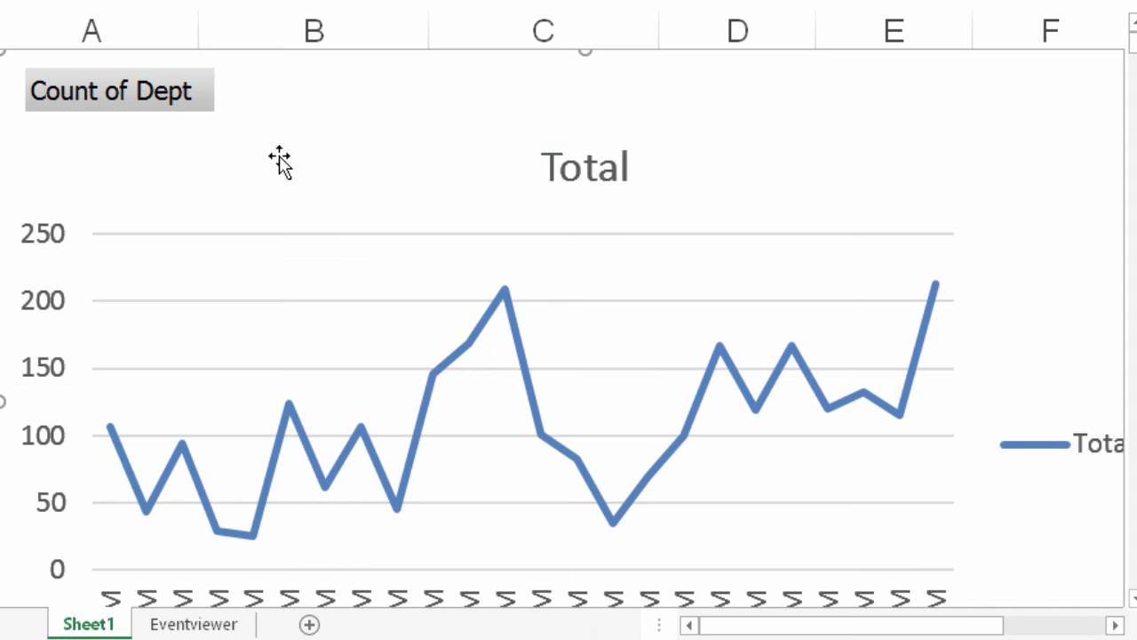
Check the line chart's hourly peaks, 11 AM (209) and 11 PM (213), then select the 12 AM pivot label
mouse_move(509, 293)
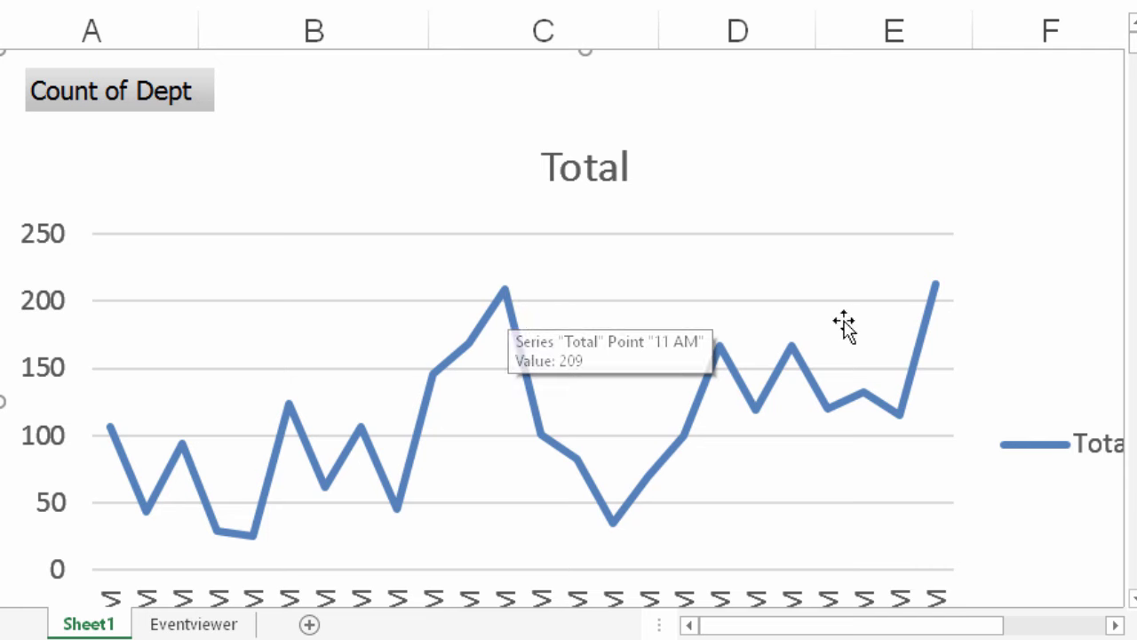
mouse_move(937, 293)
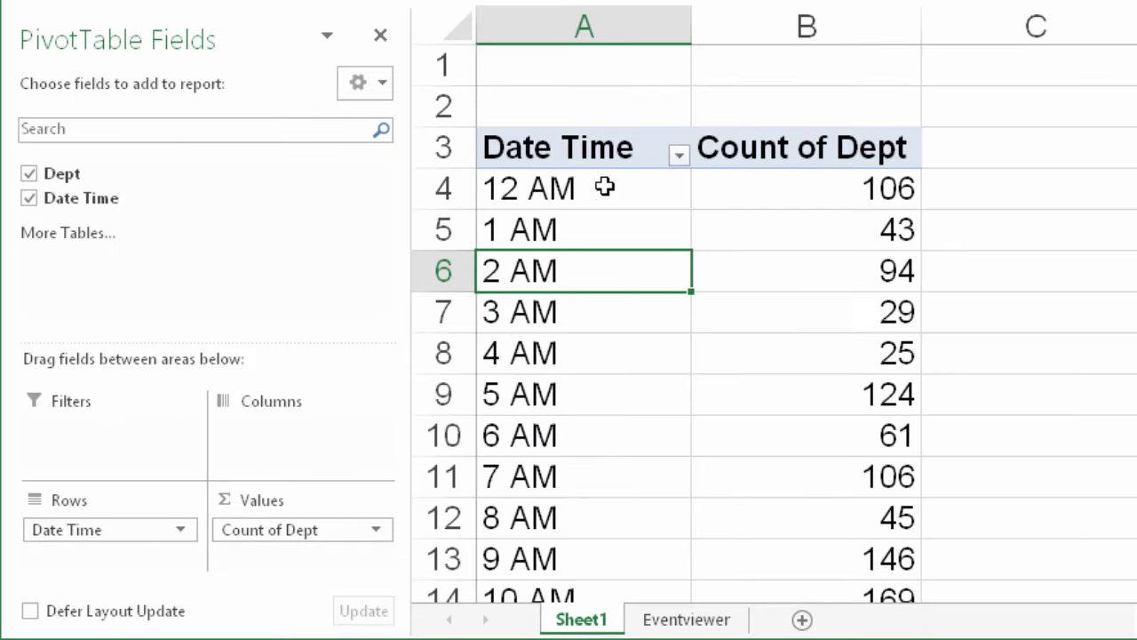
click(605, 184)
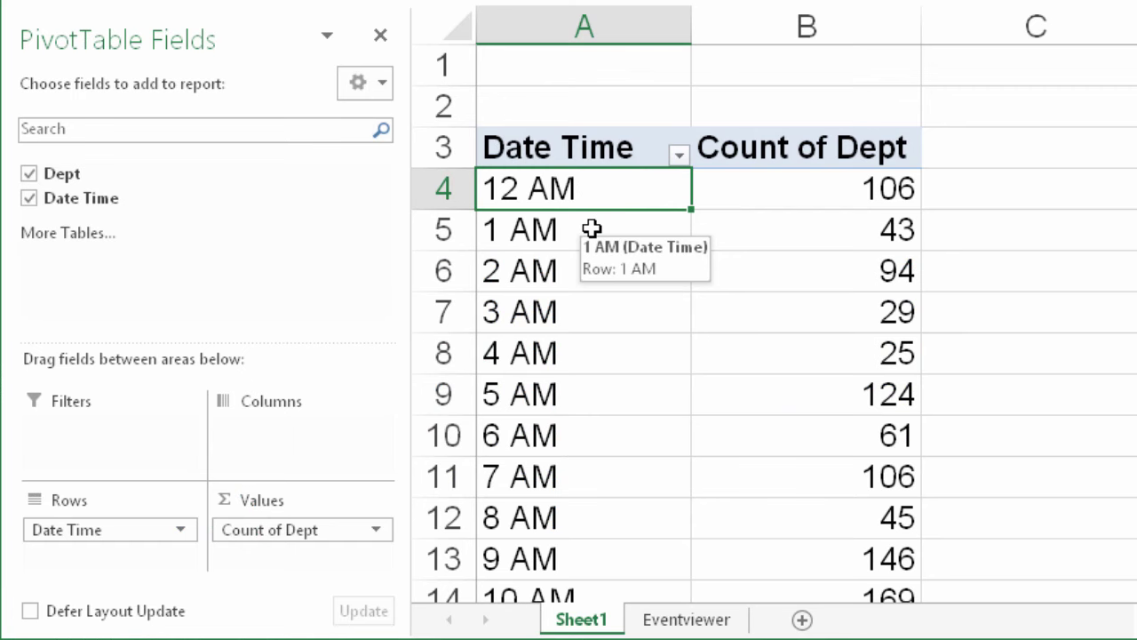
Regroup the hour rows by both Days and Hours, e.g. 4-Jul 12 AM 3
click(586, 276)
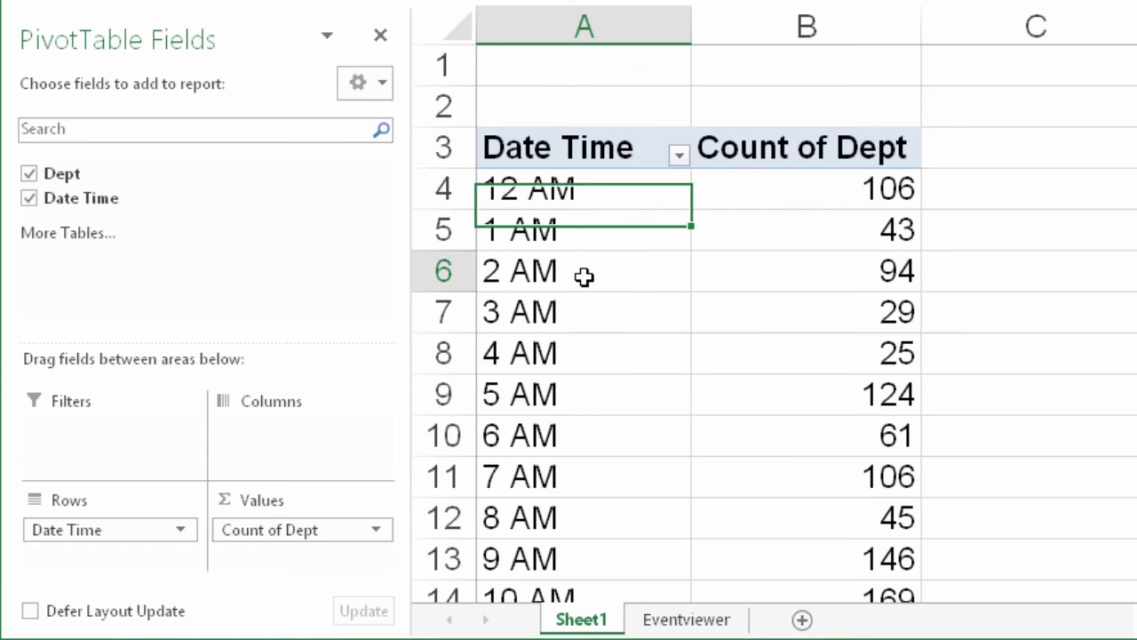
key(alt+shift+Right)
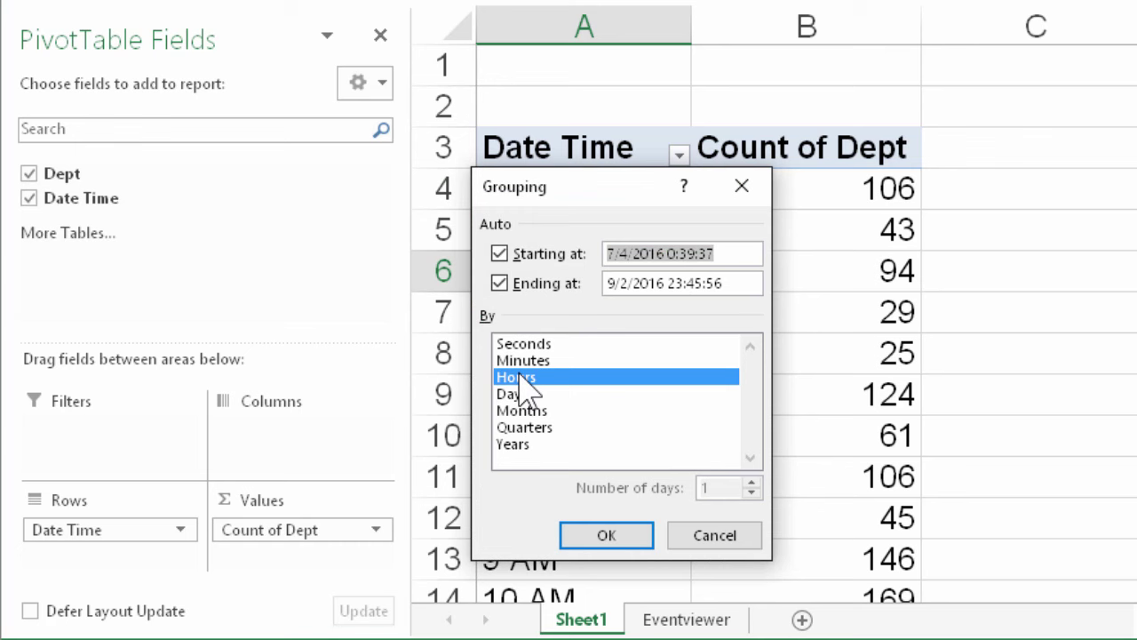
click(530, 394)
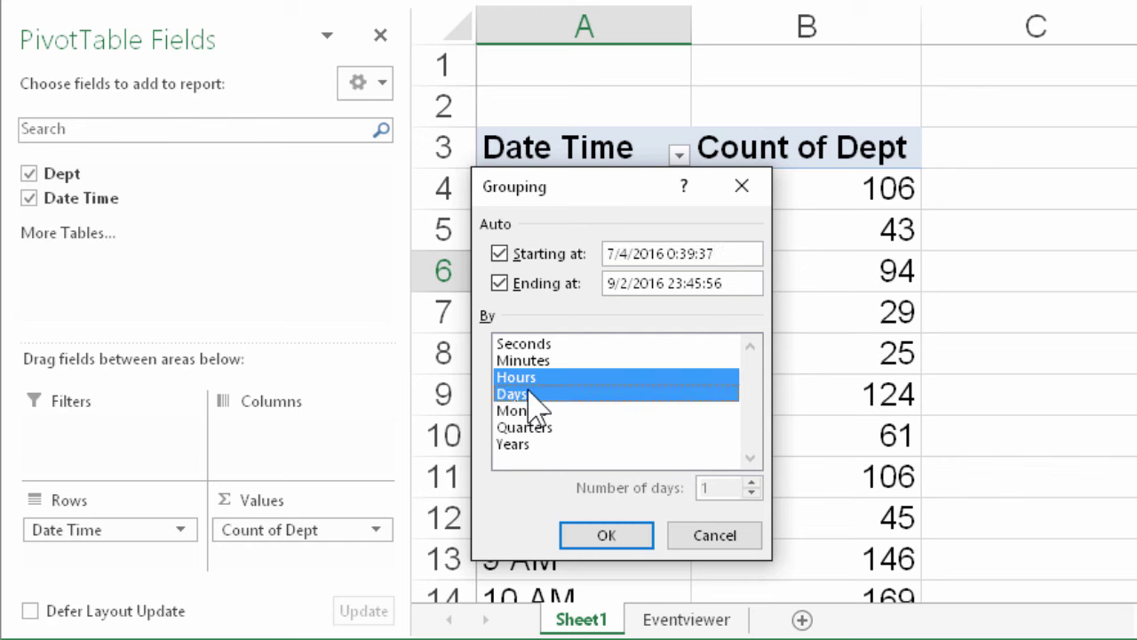
click(591, 533)
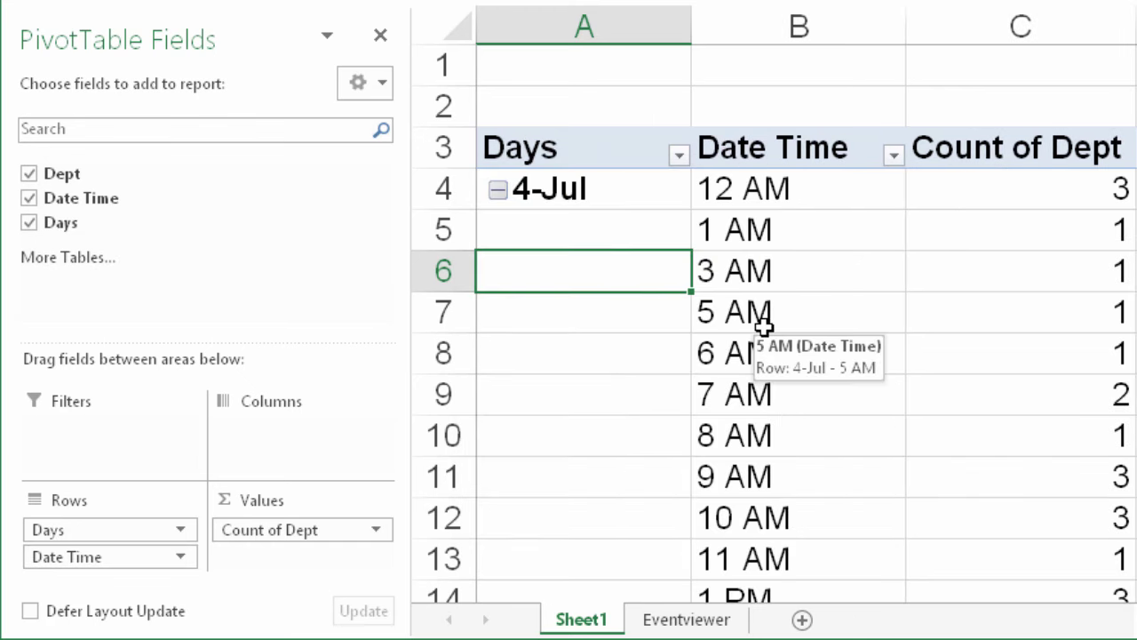